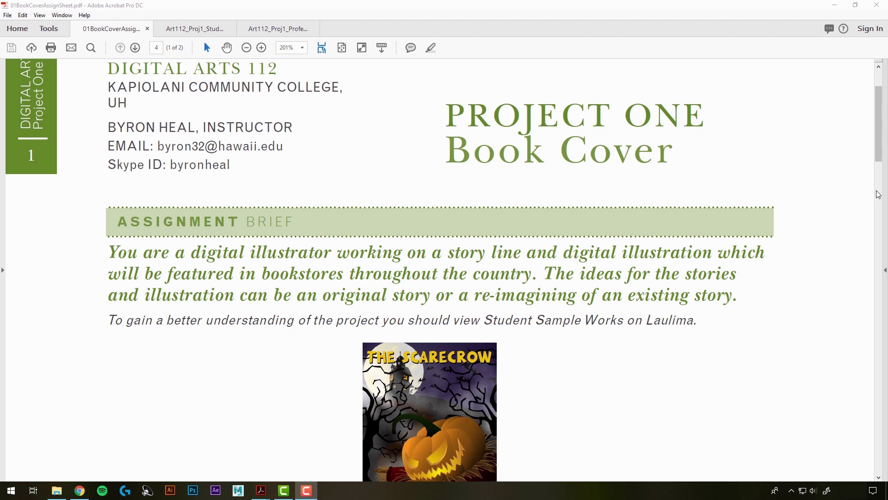
{"action": "scroll", "coordinate": [878, 194], "scroll_direction": "down", "scroll_amount": 3}
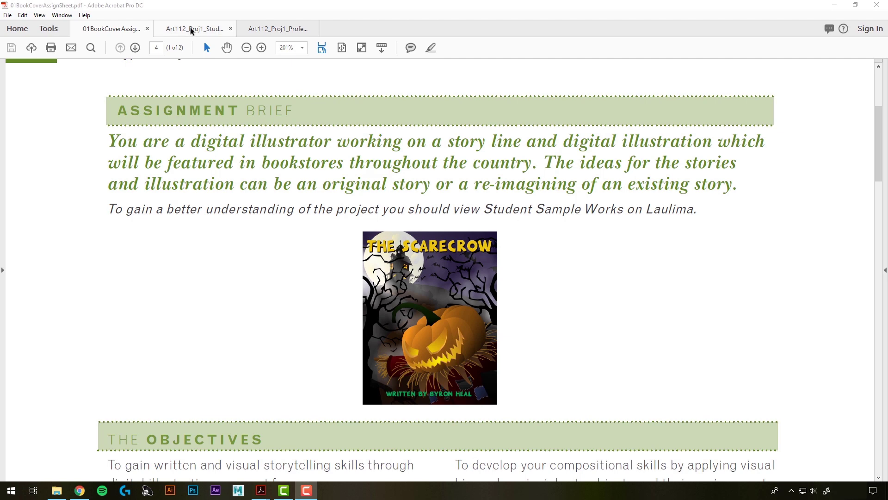
- Switch to the Art112_Proj1_StudentExamples document and page through to page 9
{"action": "left_click", "coordinate": [193, 30]}
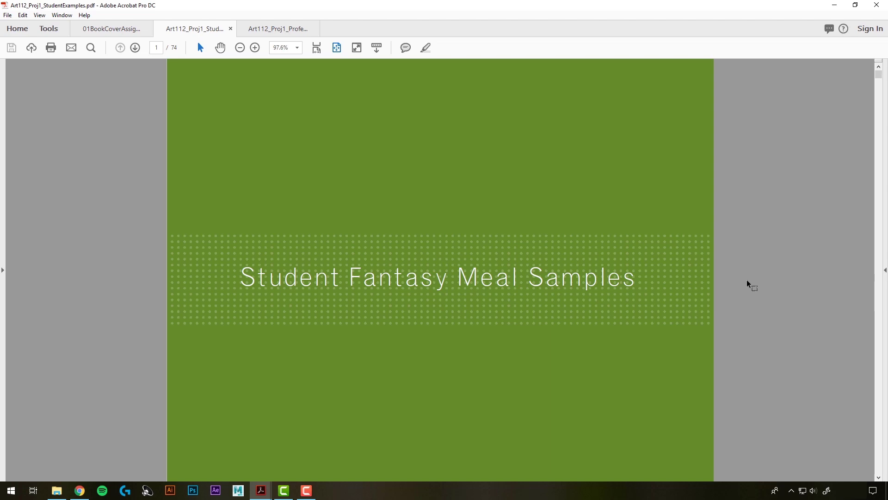
{"action": "scroll", "coordinate": [754, 278], "scroll_direction": "down", "scroll_amount": 1}
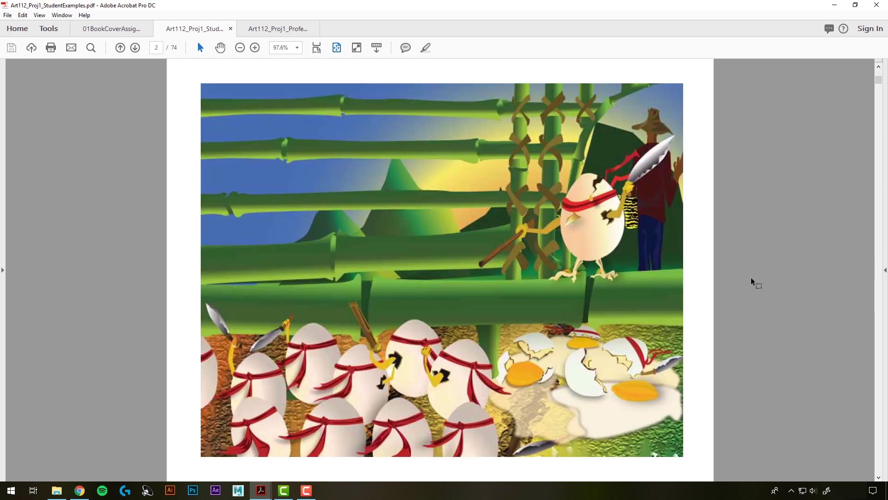
{"action": "scroll", "coordinate": [752, 276], "scroll_direction": "down", "scroll_amount": 1}
{"action": "scroll", "coordinate": [748, 274], "scroll_direction": "down", "scroll_amount": 1}
{"action": "scroll", "coordinate": [734, 275], "scroll_direction": "down", "scroll_amount": 1}
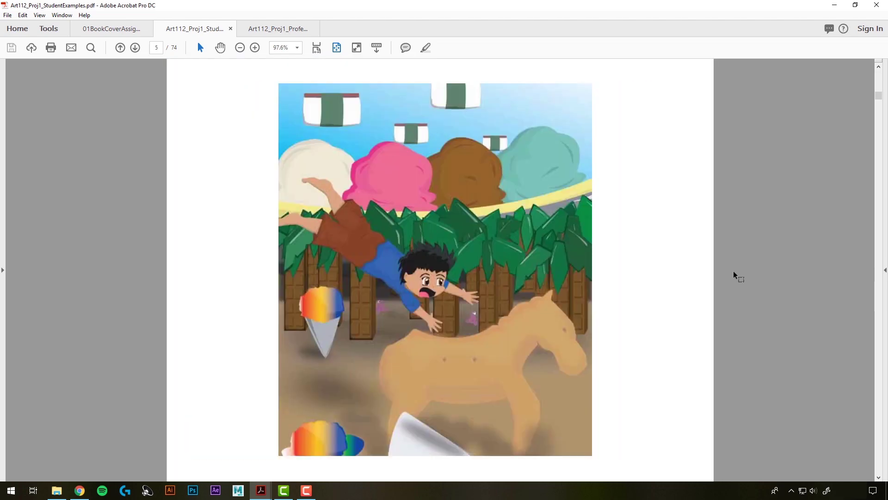
{"action": "scroll", "coordinate": [734, 274], "scroll_direction": "down", "scroll_amount": 1}
{"action": "scroll", "coordinate": [733, 271], "scroll_direction": "down", "scroll_amount": 1}
{"action": "scroll", "coordinate": [733, 272], "scroll_direction": "down", "scroll_amount": 1}
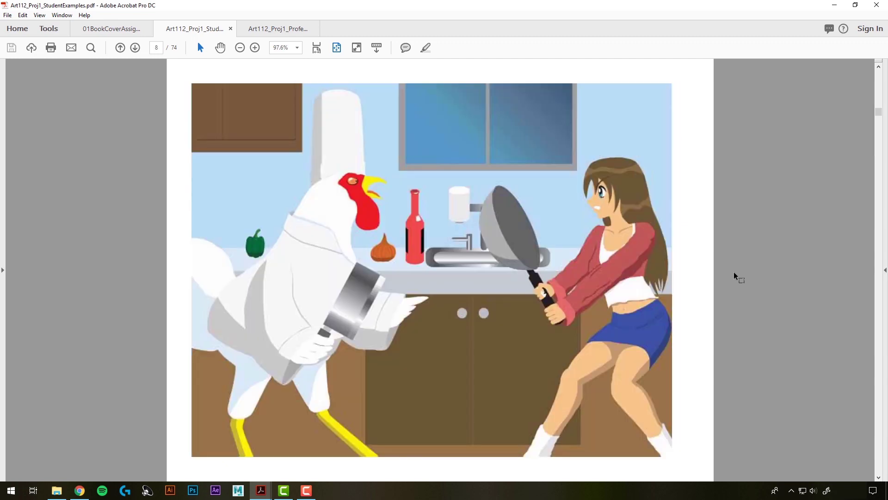
{"action": "scroll", "coordinate": [733, 271], "scroll_direction": "down", "scroll_amount": 1}
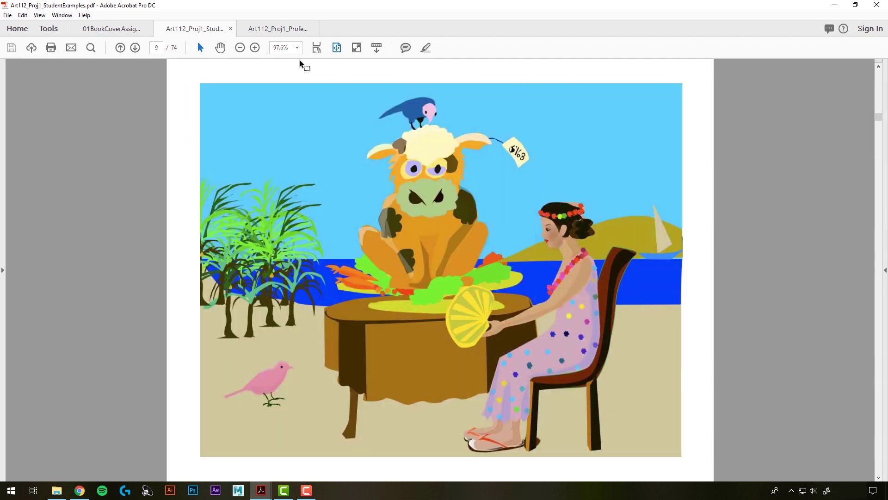
- Switch to Art112_Proj1_ProfessionalExamples and page through to the page 5 fantasy cover
{"action": "left_click", "coordinate": [280, 28]}
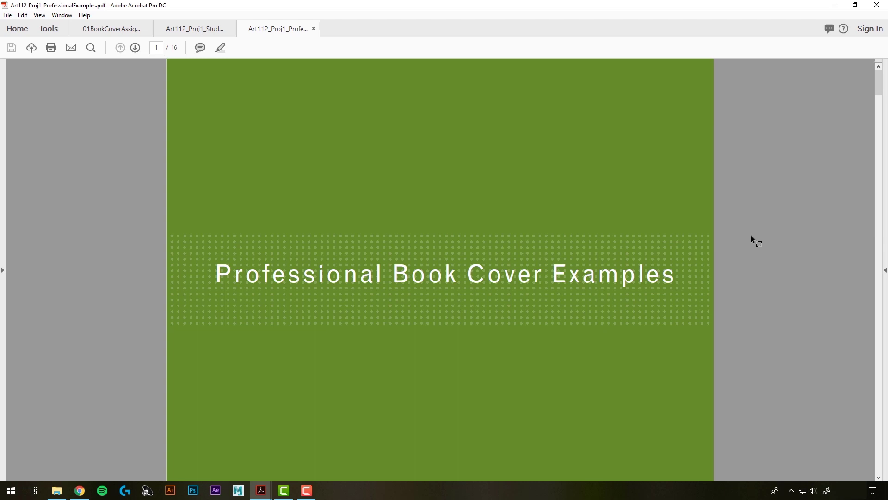
{"action": "scroll", "coordinate": [752, 239], "scroll_direction": "down", "scroll_amount": 1}
{"action": "scroll", "coordinate": [740, 242], "scroll_direction": "down", "scroll_amount": 1}
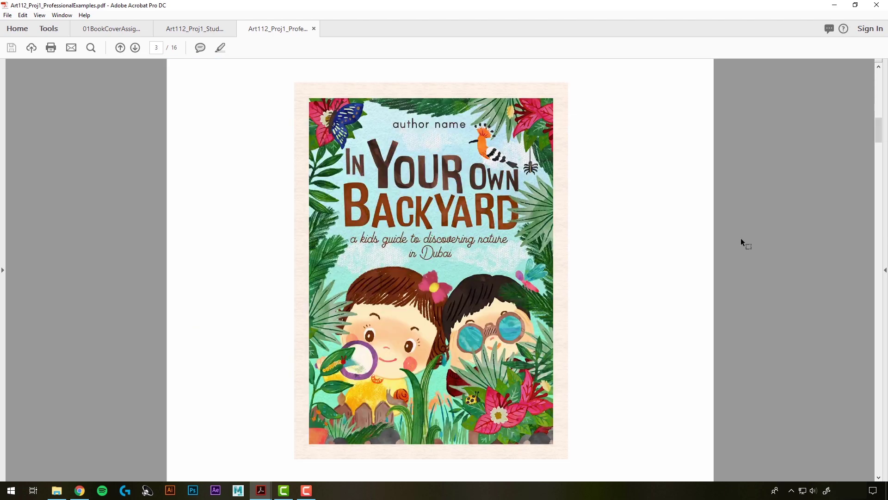
{"action": "scroll", "coordinate": [763, 243], "scroll_direction": "down", "scroll_amount": 1}
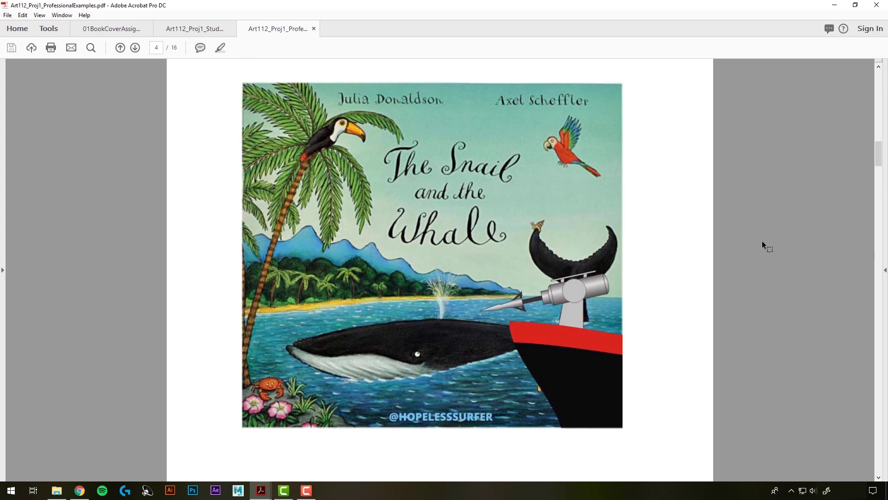
{"action": "scroll", "coordinate": [762, 241], "scroll_direction": "down", "scroll_amount": 1}
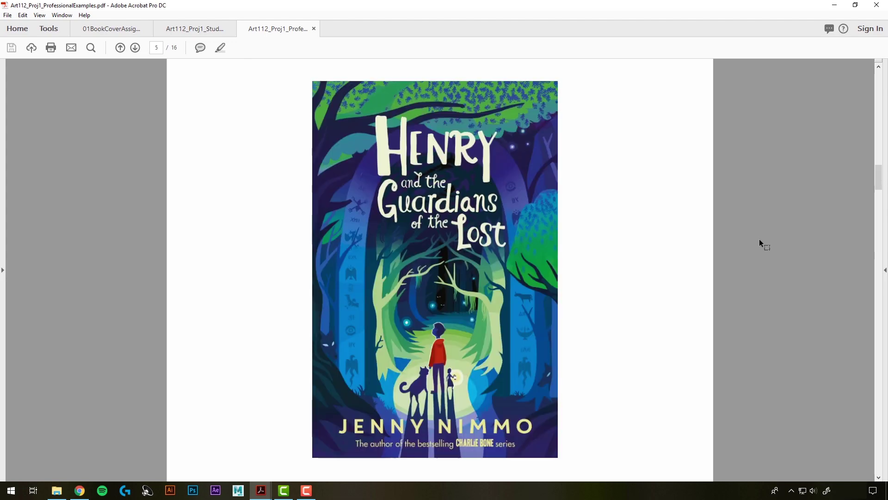
- Switch back to the 01BookCoverAssignSheet document at its Objectives section
{"action": "left_click", "coordinate": [108, 30]}
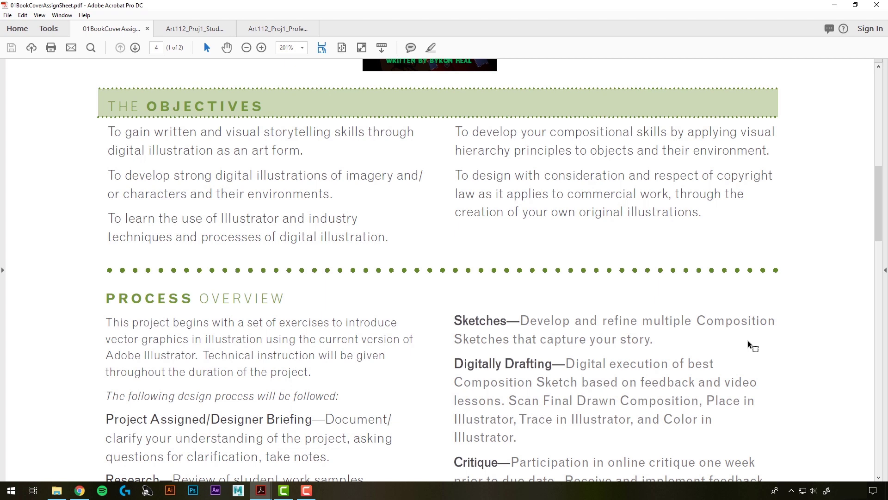
{"action": "scroll", "coordinate": [747, 341], "scroll_direction": "down", "scroll_amount": 2}
{"action": "scroll", "coordinate": [737, 315], "scroll_direction": "down", "scroll_amount": 2}
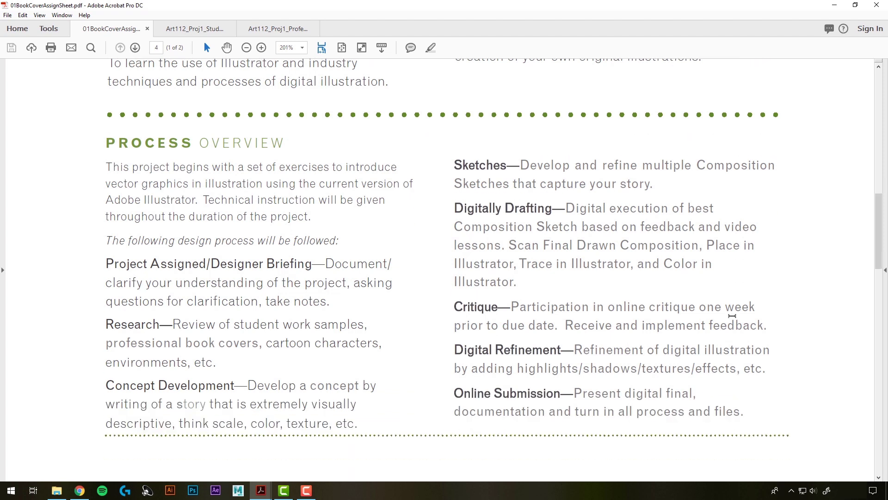
{"action": "scroll", "coordinate": [722, 314], "scroll_direction": "down", "scroll_amount": 1}
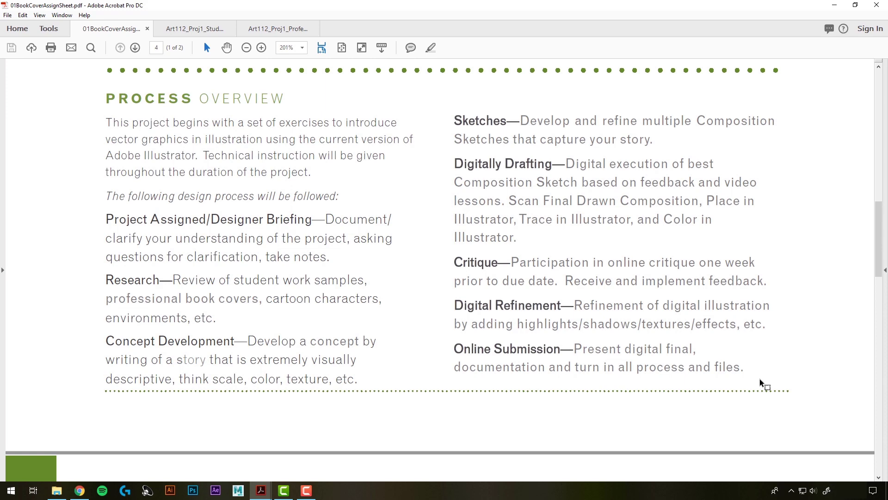
{"action": "scroll", "coordinate": [760, 379], "scroll_direction": "down", "scroll_amount": 3}
{"action": "scroll", "coordinate": [750, 313], "scroll_direction": "down", "scroll_amount": 2}
{"action": "scroll", "coordinate": [730, 367], "scroll_direction": "down", "scroll_amount": 1}
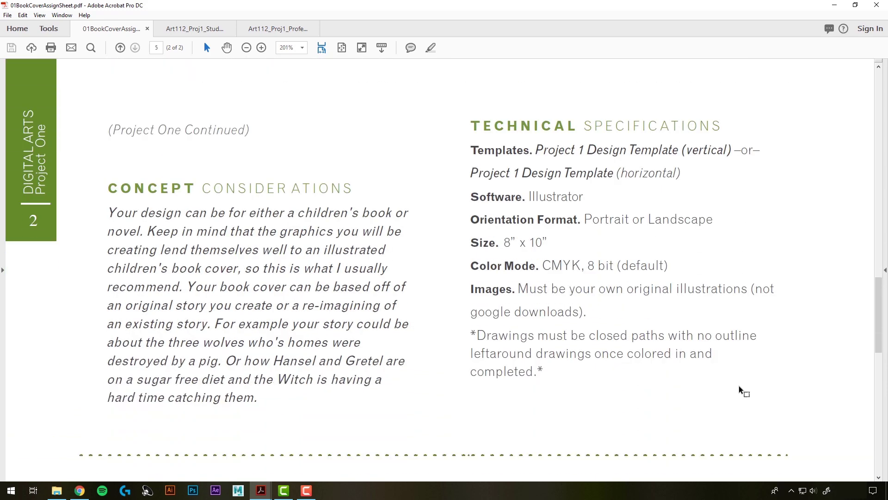
{"action": "scroll", "coordinate": [739, 386], "scroll_direction": "down", "scroll_amount": 1}
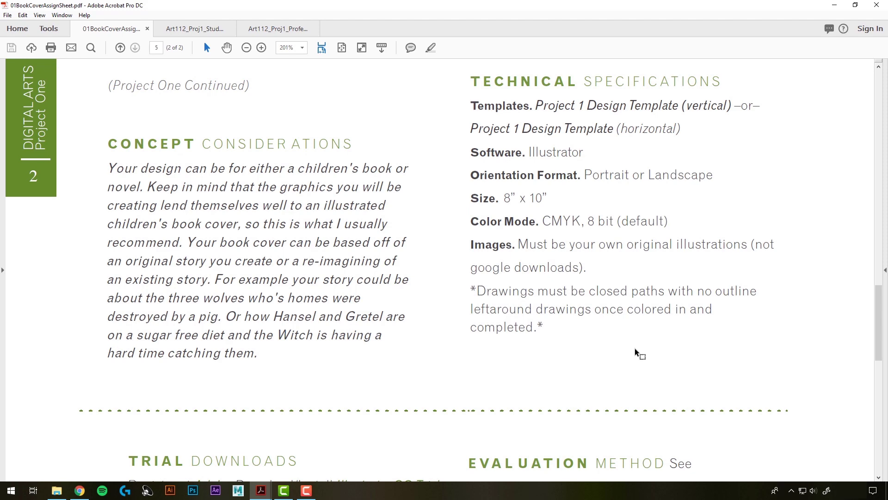
{"action": "scroll", "coordinate": [635, 349], "scroll_direction": "down", "scroll_amount": 2}
{"action": "scroll", "coordinate": [631, 339], "scroll_direction": "down", "scroll_amount": 1}
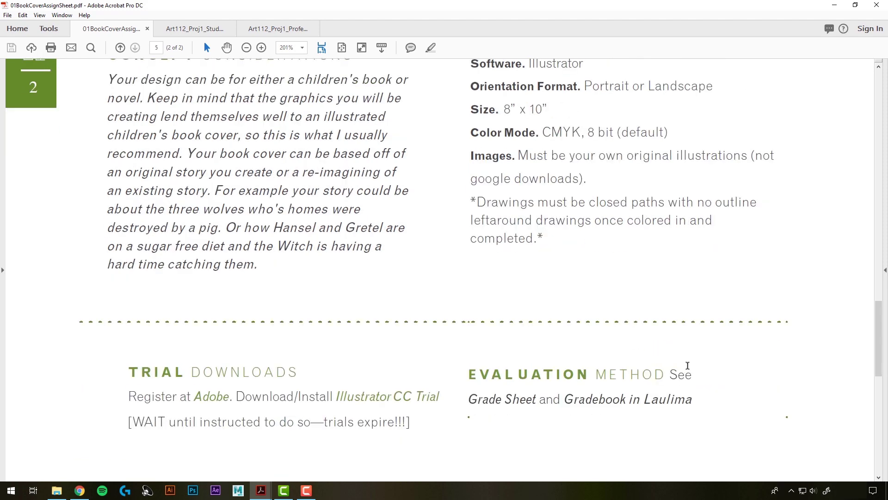
{"action": "scroll", "coordinate": [686, 367], "scroll_direction": "down", "scroll_amount": 3}
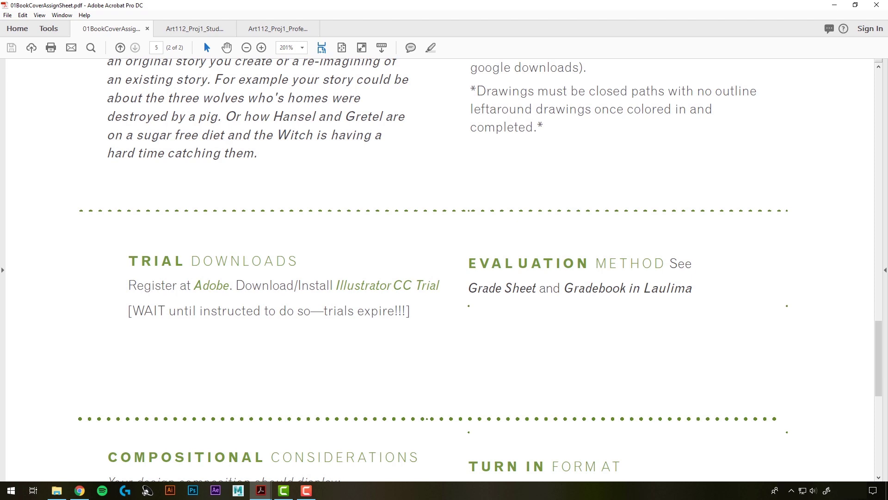
{"action": "scroll", "coordinate": [804, 342], "scroll_direction": "down", "scroll_amount": 1}
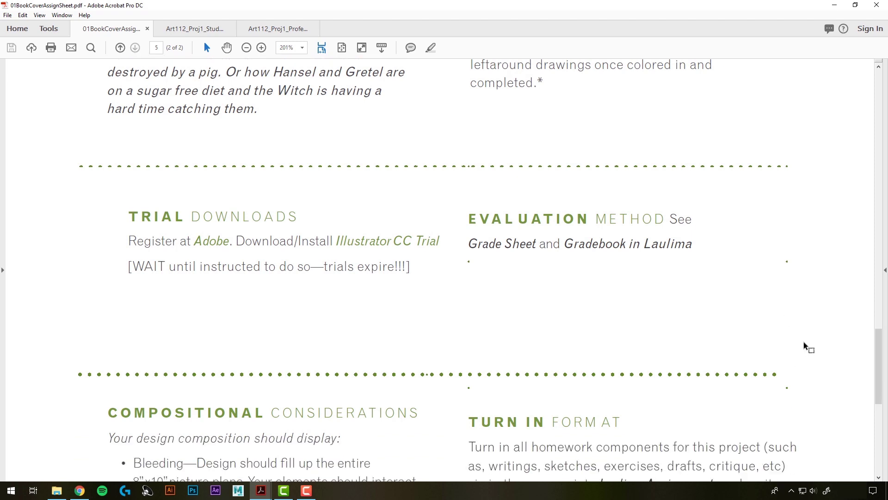
{"action": "scroll", "coordinate": [820, 346], "scroll_direction": "down", "scroll_amount": 1}
{"action": "scroll", "coordinate": [811, 380], "scroll_direction": "down", "scroll_amount": 2}
{"action": "scroll", "coordinate": [807, 393], "scroll_direction": "down", "scroll_amount": 3}
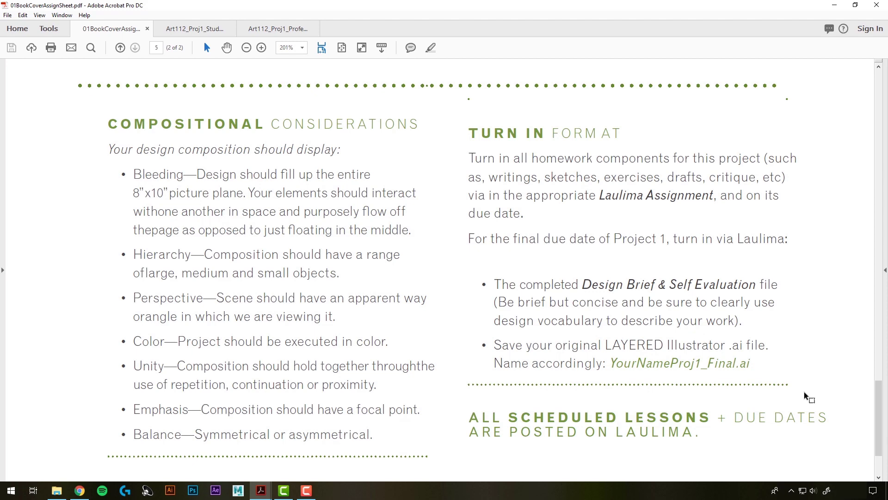
{"action": "left_click", "coordinate": [191, 31]}
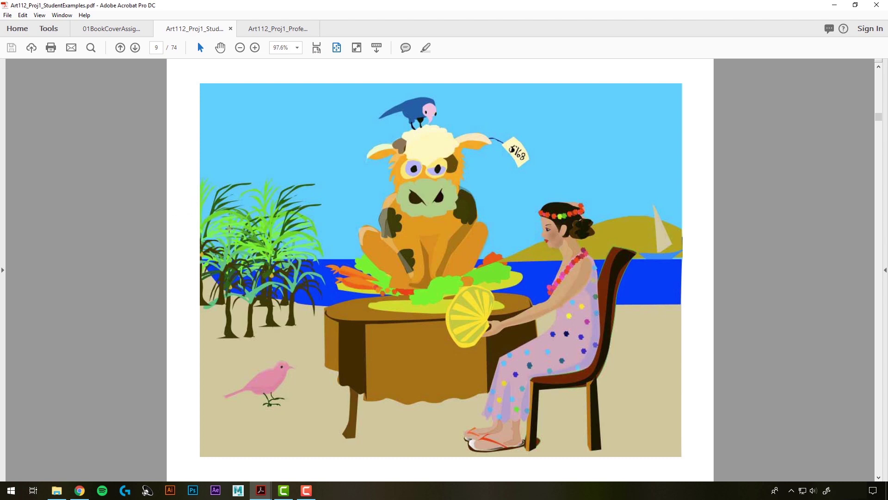
{"action": "scroll", "coordinate": [264, 264], "scroll_direction": "down", "scroll_amount": 4}
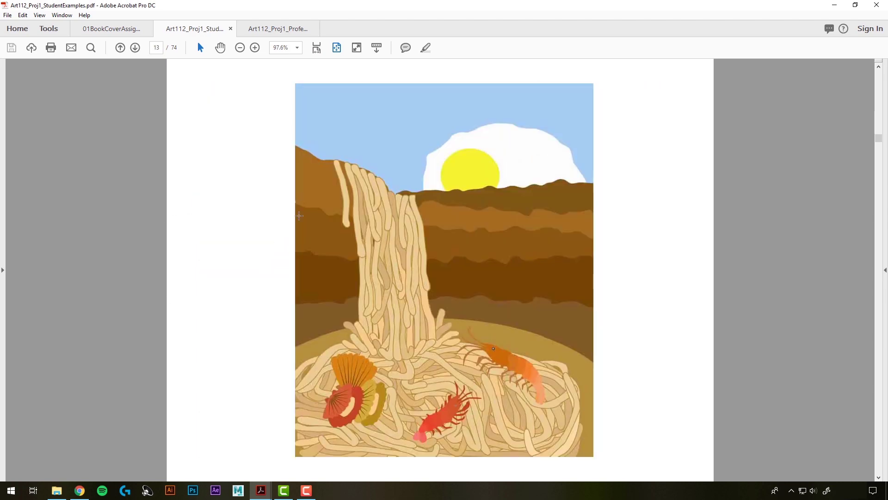
{"action": "scroll", "coordinate": [319, 206], "scroll_direction": "down", "scroll_amount": 1}
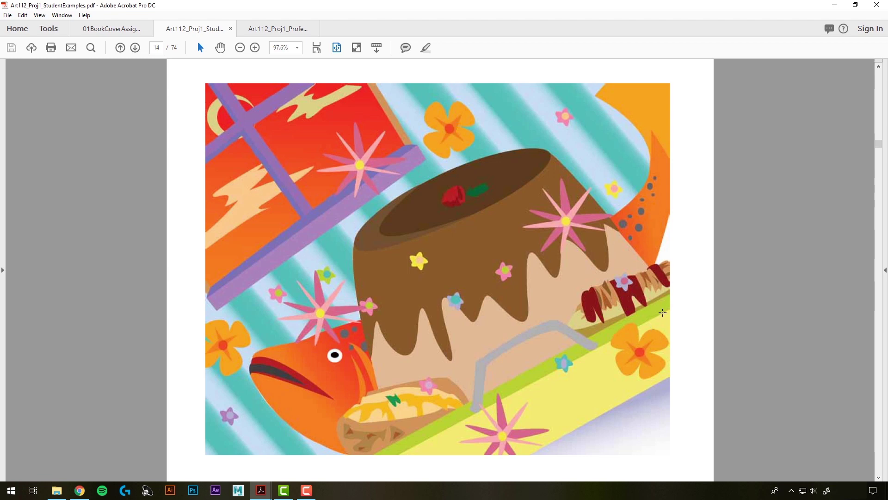
{"action": "scroll", "coordinate": [229, 199], "scroll_direction": "down", "scroll_amount": 1}
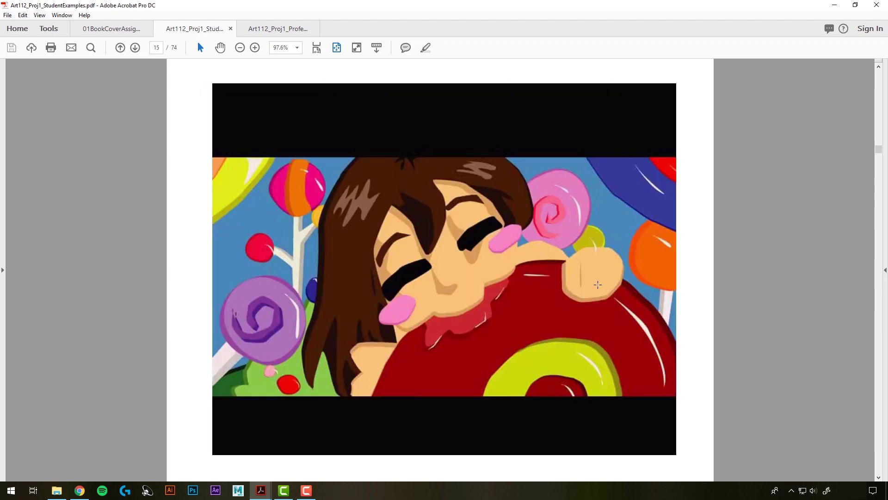
{"action": "scroll", "coordinate": [340, 352], "scroll_direction": "down", "scroll_amount": 1}
{"action": "left_click", "coordinate": [112, 33]}
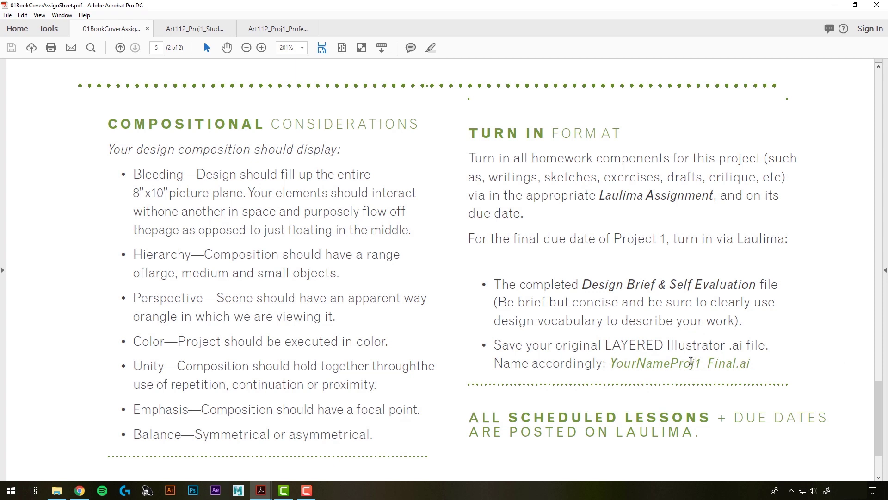
{"action": "scroll", "coordinate": [778, 360], "scroll_direction": "down", "scroll_amount": 3}
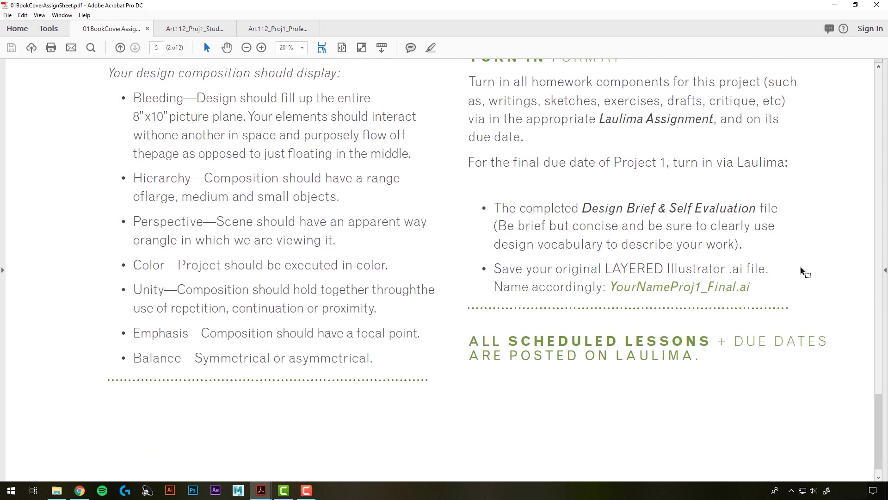